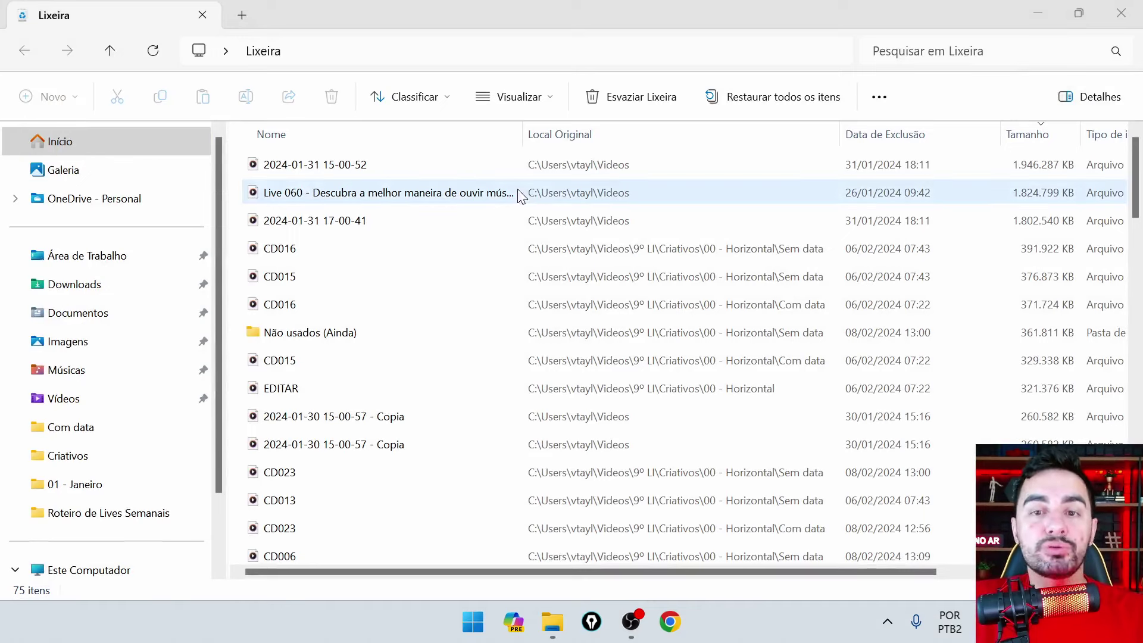
Step: Look through the deleted files and folders in the Recycle Bin and locate the Pasta 01 folder
{"action": "scroll", "coordinate": [413, 250], "scroll_direction": "down", "scroll_amount": 4}
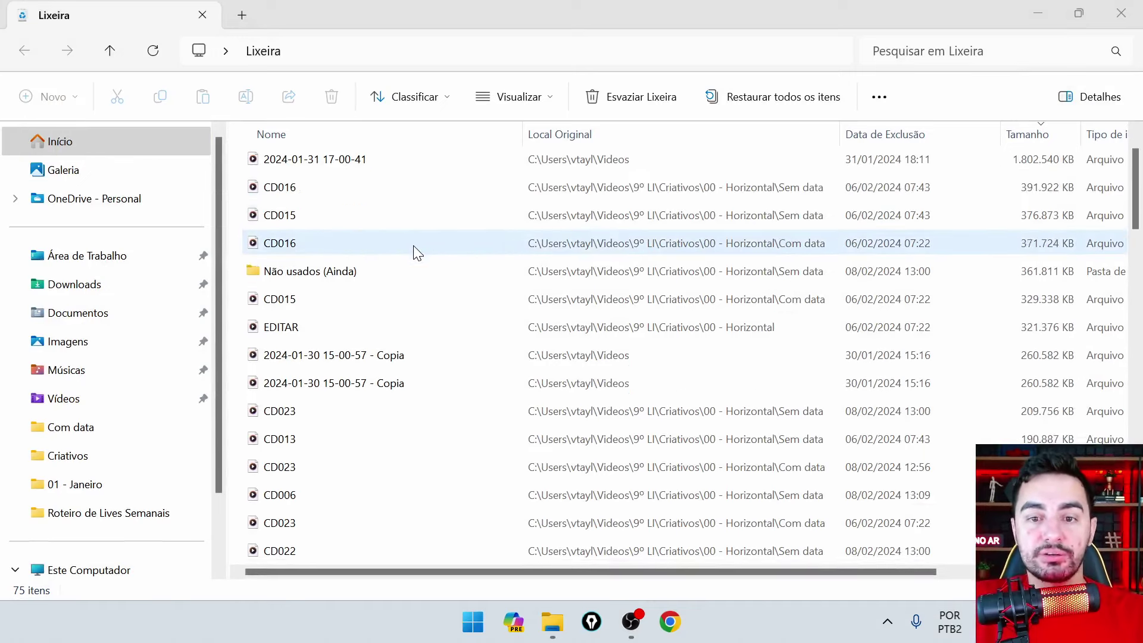
{"action": "scroll", "coordinate": [421, 290], "scroll_direction": "down", "scroll_amount": 10}
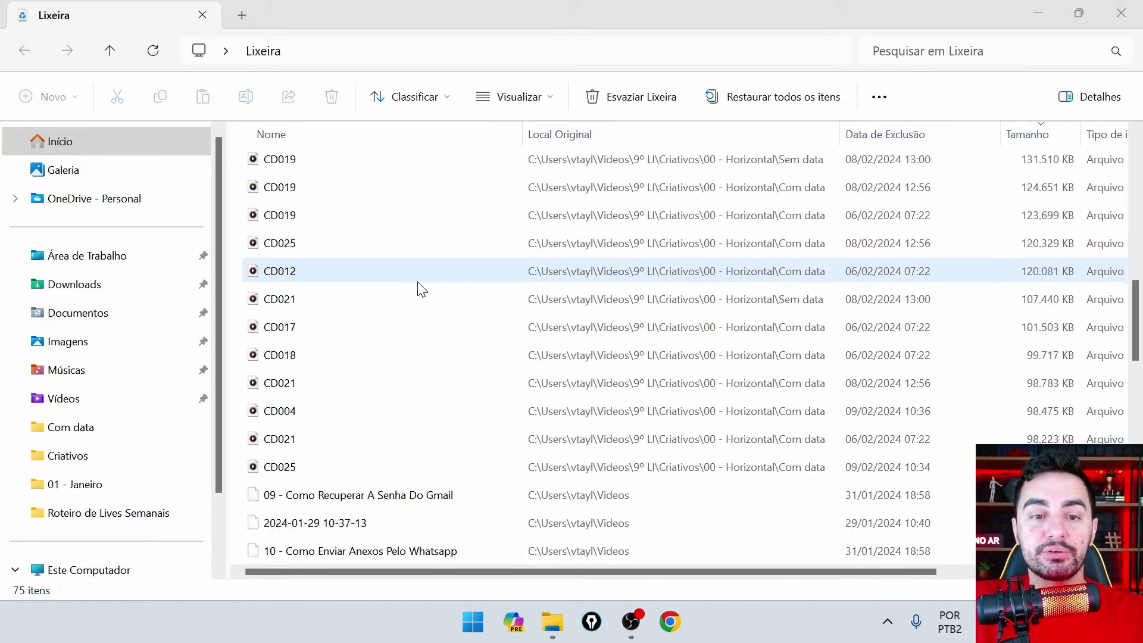
{"action": "scroll", "coordinate": [422, 290], "scroll_direction": "down", "scroll_amount": 7}
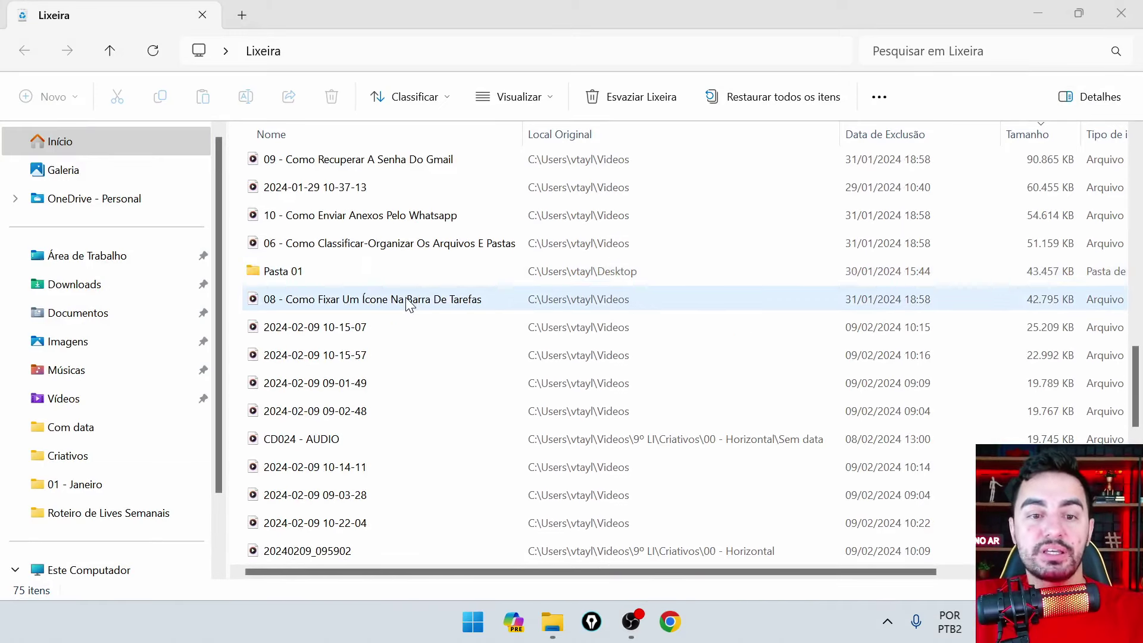
{"action": "scroll", "coordinate": [424, 320], "scroll_direction": "down", "scroll_amount": 1}
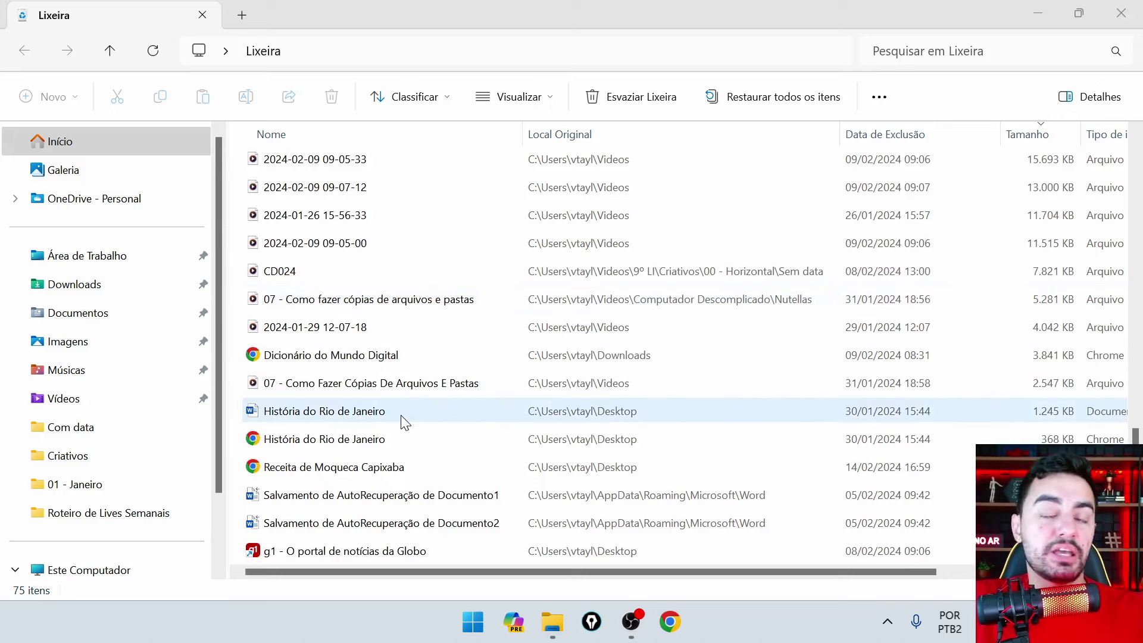
{"action": "scroll", "coordinate": [406, 421], "scroll_direction": "down", "scroll_amount": 2}
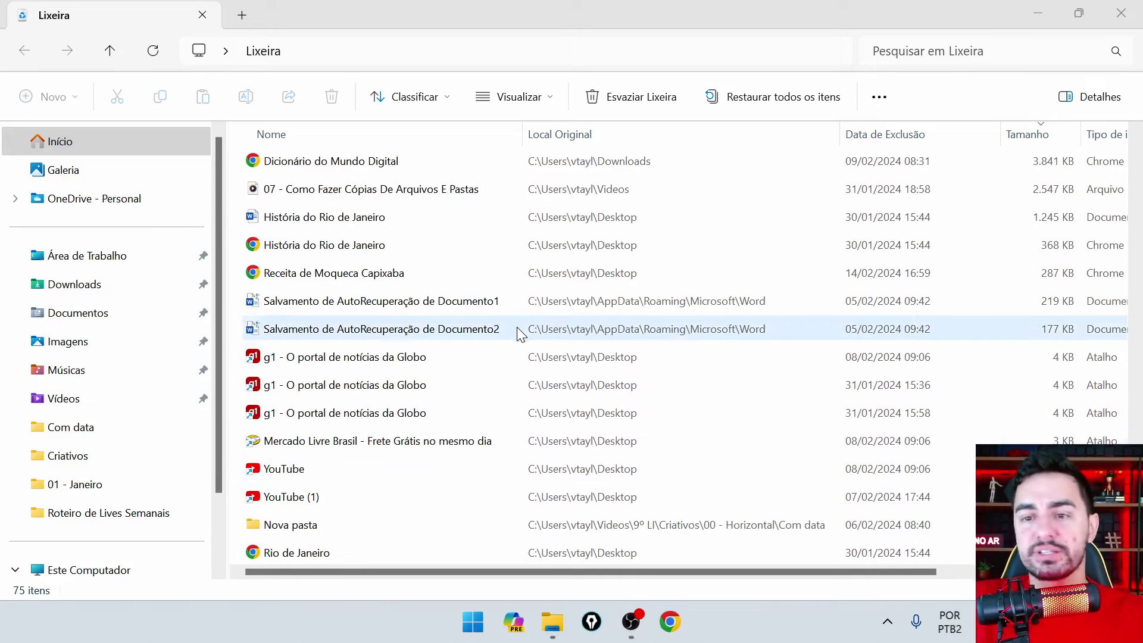
{"action": "scroll", "coordinate": [517, 327], "scroll_direction": "up", "scroll_amount": 2}
{"action": "scroll", "coordinate": [516, 325], "scroll_direction": "up", "scroll_amount": 1}
{"action": "scroll", "coordinate": [516, 325], "scroll_direction": "up", "scroll_amount": 9}
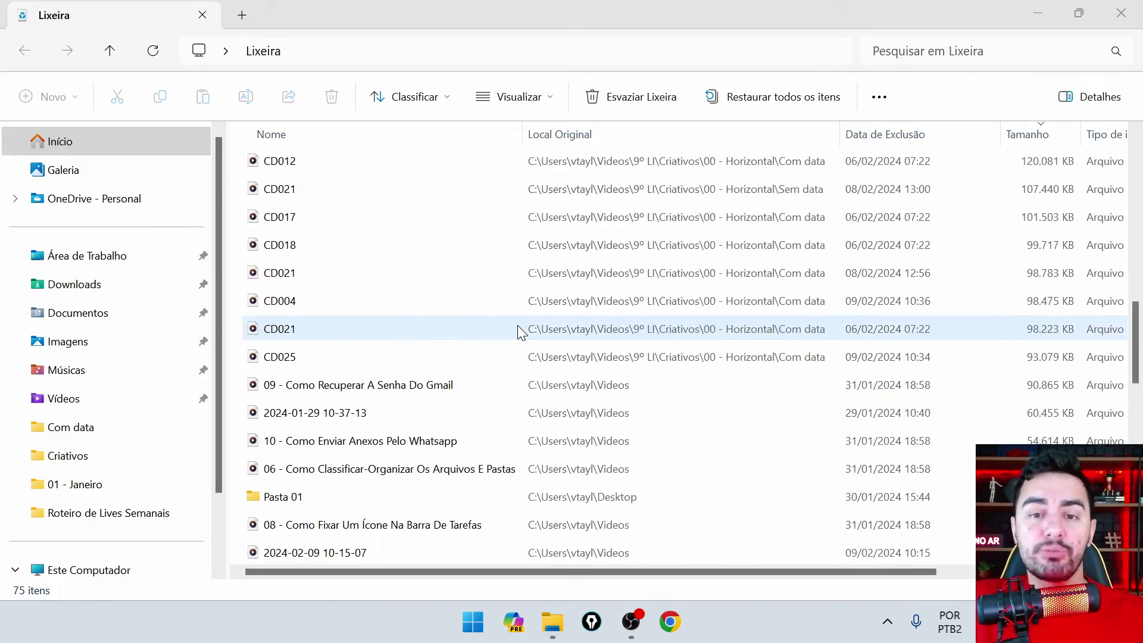
{"action": "scroll", "coordinate": [517, 325], "scroll_direction": "up", "scroll_amount": 5}
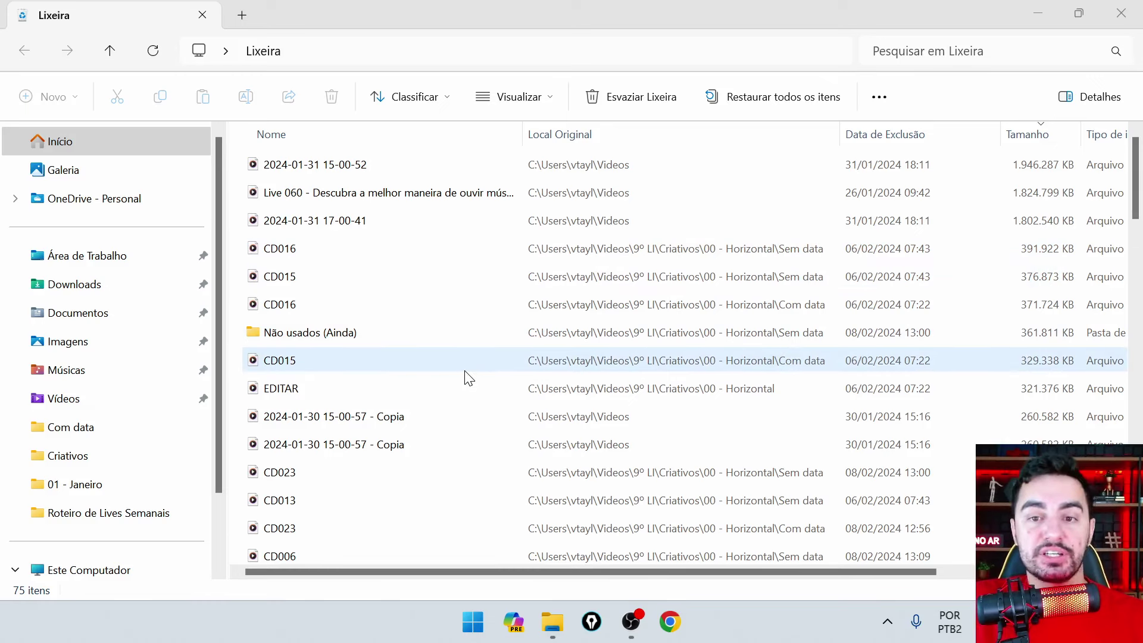
{"action": "scroll", "coordinate": [464, 371], "scroll_direction": "down", "scroll_amount": 8}
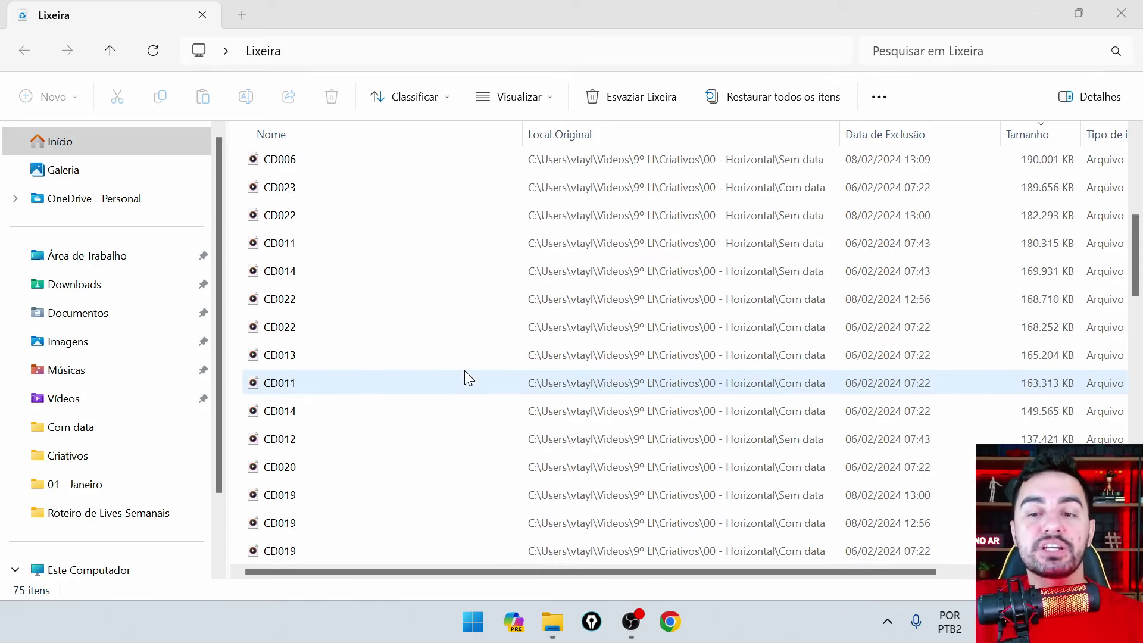
{"action": "scroll", "coordinate": [465, 372], "scroll_direction": "down", "scroll_amount": 6}
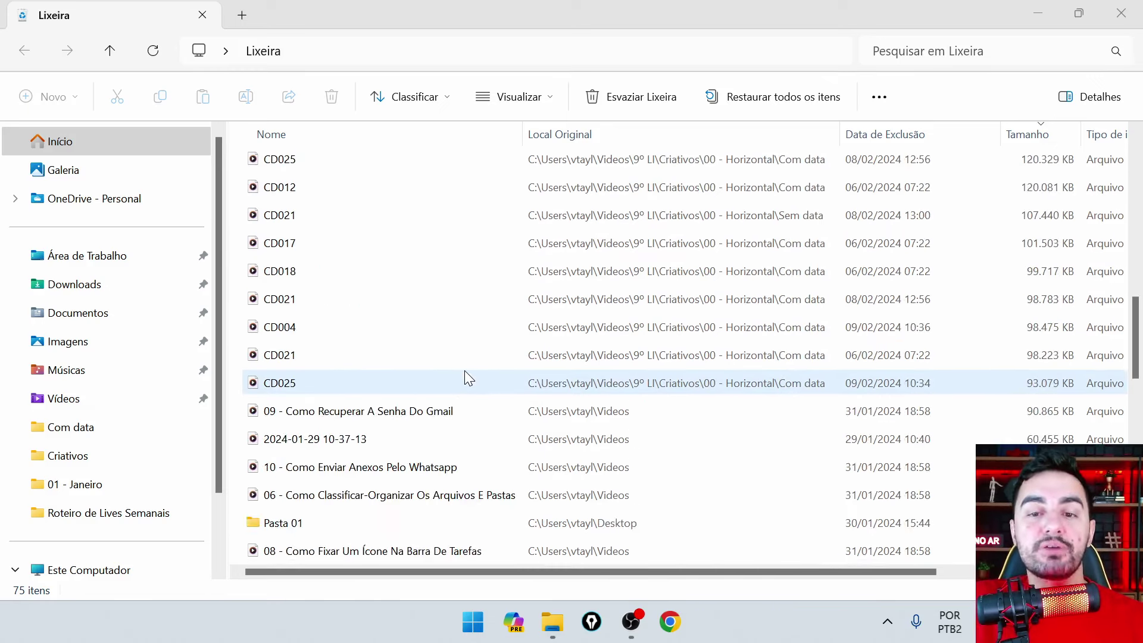
{"action": "scroll", "coordinate": [465, 372], "scroll_direction": "down", "scroll_amount": 1}
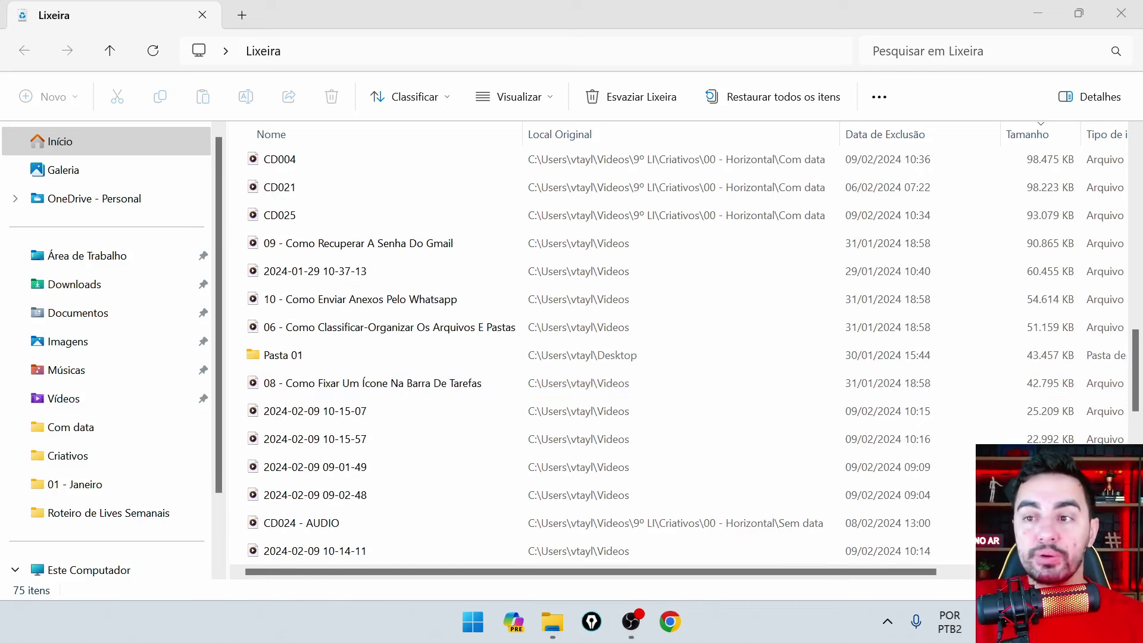
{"action": "left_click_drag", "start_coordinate": [235, 369], "coordinate": [676, 370]}
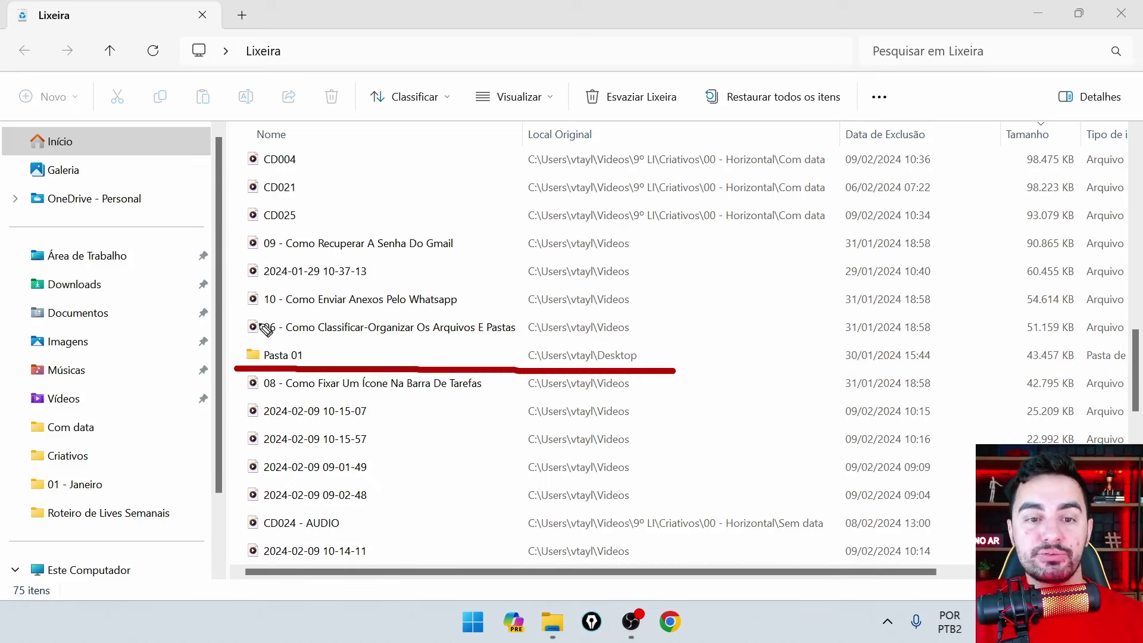
{"action": "mouse_move", "coordinate": [230, 339]}
{"action": "left_mouse_down"}
{"action": "mouse_move", "coordinate": [658, 339]}
{"action": "mouse_move", "coordinate": [684, 359]}
{"action": "mouse_move", "coordinate": [677, 375]}
{"action": "left_mouse_up"}
{"action": "mouse_move", "coordinate": [237, 339]}
{"action": "left_mouse_down"}
{"action": "mouse_move", "coordinate": [232, 360]}
{"action": "mouse_move", "coordinate": [249, 374]}
{"action": "left_mouse_up"}
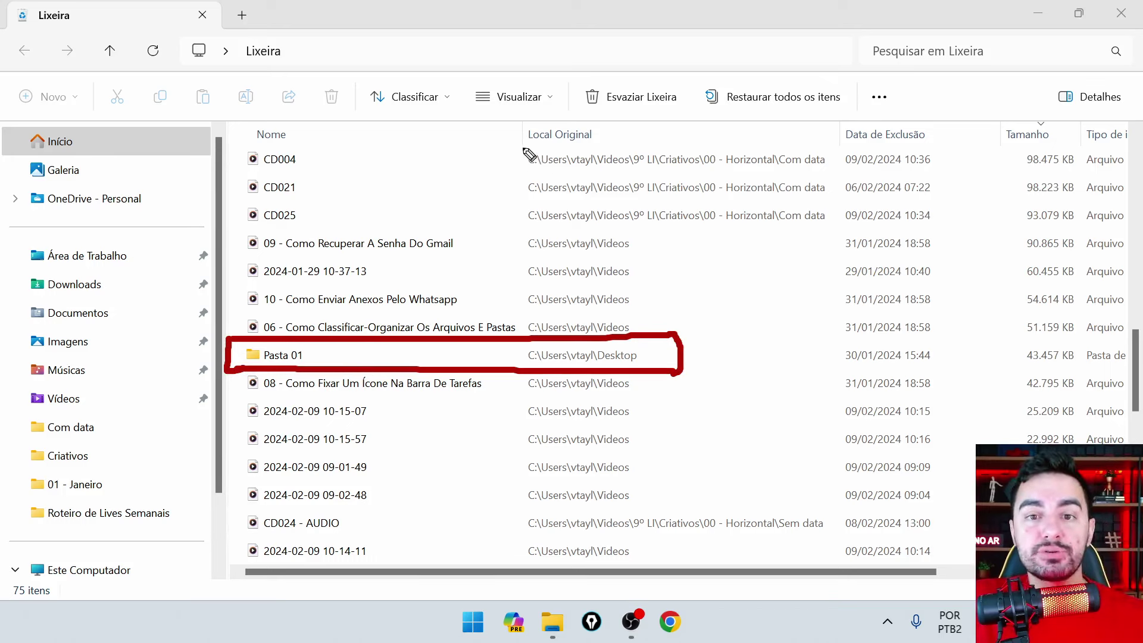
{"action": "mouse_move", "coordinate": [521, 147]}
{"action": "left_mouse_down"}
{"action": "mouse_move", "coordinate": [615, 156]}
{"action": "mouse_move", "coordinate": [613, 124]}
{"action": "mouse_move", "coordinate": [536, 122]}
{"action": "mouse_move", "coordinate": [519, 143]}
{"action": "left_mouse_up"}
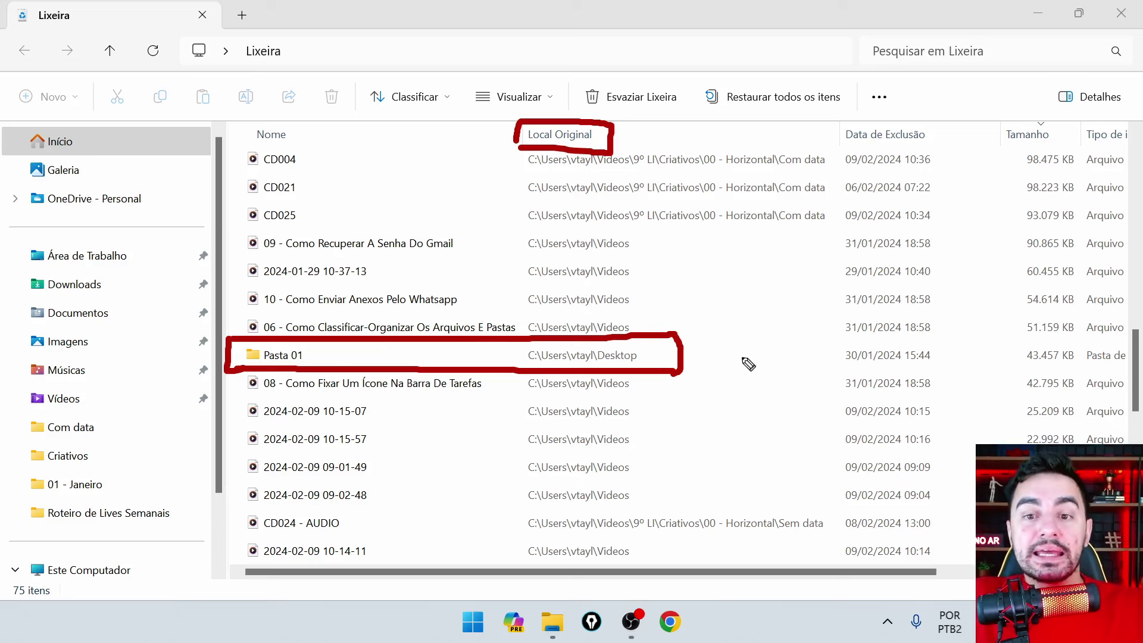
{"action": "mouse_move", "coordinate": [785, 357]}
{"action": "left_mouse_down"}
{"action": "mouse_move", "coordinate": [667, 358]}
{"action": "mouse_move", "coordinate": [666, 348]}
{"action": "mouse_move", "coordinate": [667, 365]}
{"action": "mouse_move", "coordinate": [654, 364]}
{"action": "mouse_move", "coordinate": [645, 355]}
{"action": "mouse_move", "coordinate": [665, 345]}
{"action": "mouse_move", "coordinate": [665, 376]}
{"action": "mouse_move", "coordinate": [645, 357]}
{"action": "mouse_move", "coordinate": [667, 356]}
{"action": "left_mouse_up"}
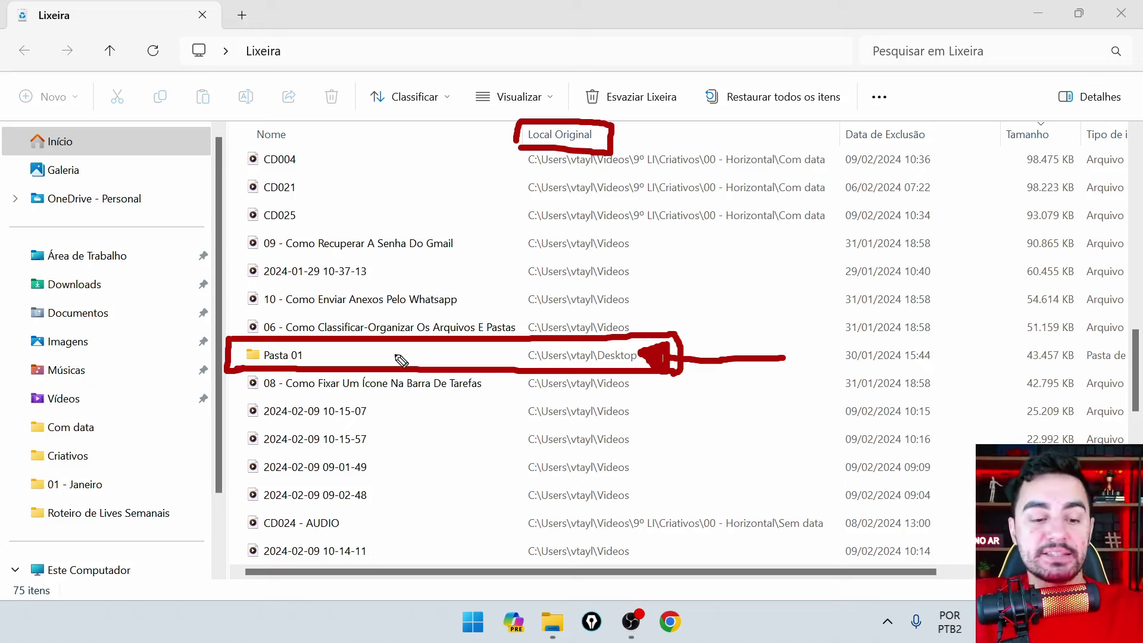
Step: Restore the deleted Pasta 01 folder from the Recycle Bin to its original location
{"action": "left_click", "coordinate": [331, 355]}
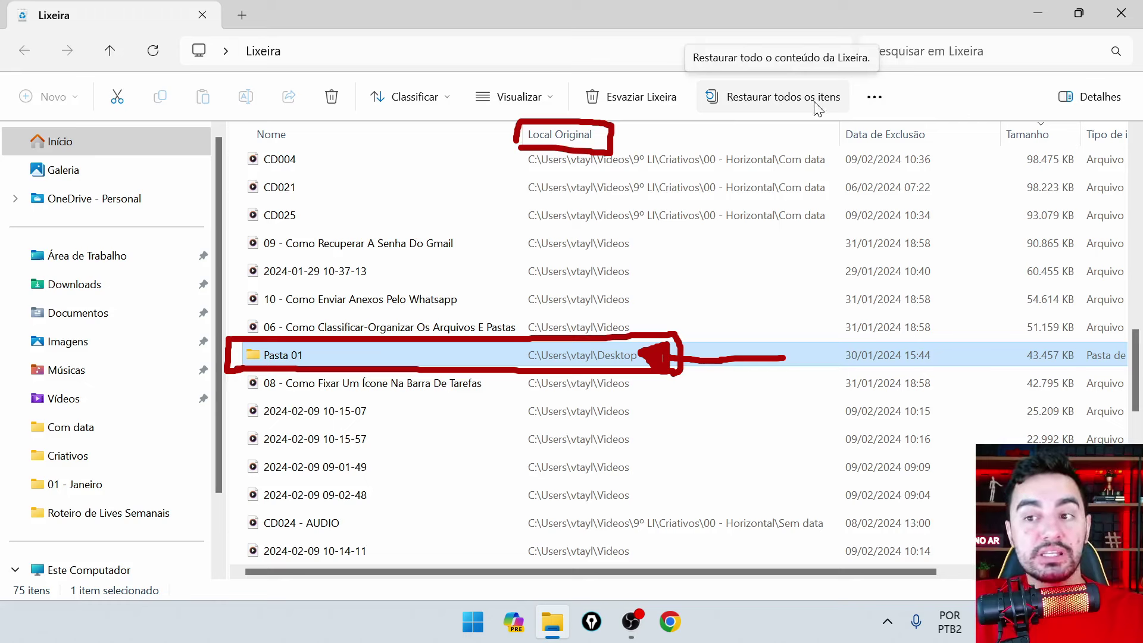
{"action": "left_click", "coordinate": [874, 97]}
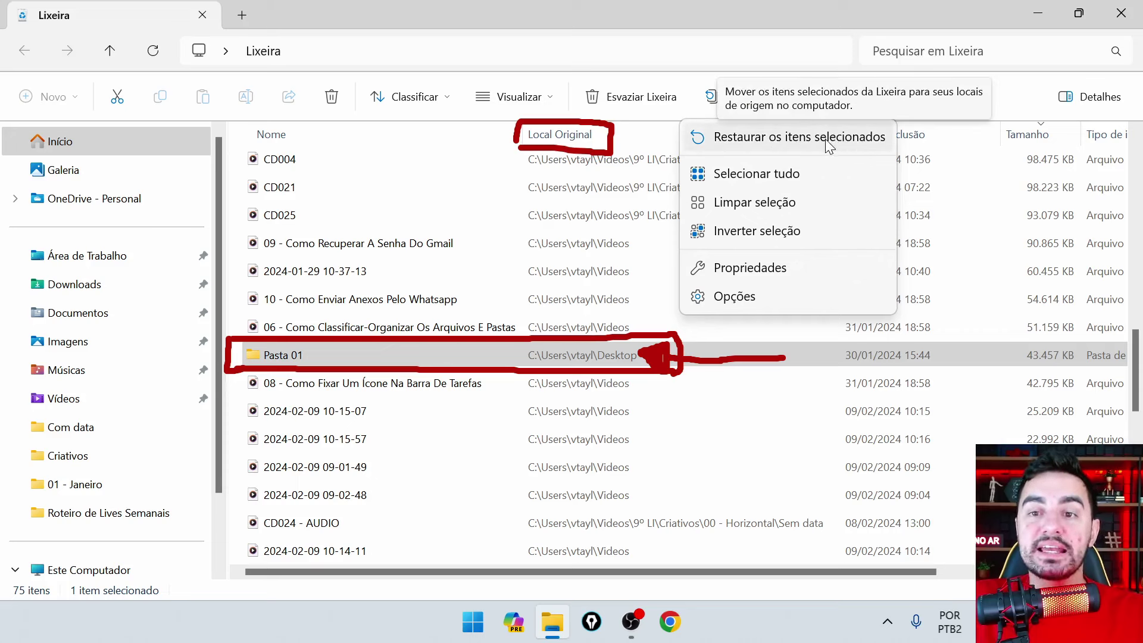
{"action": "left_click", "coordinate": [789, 140]}
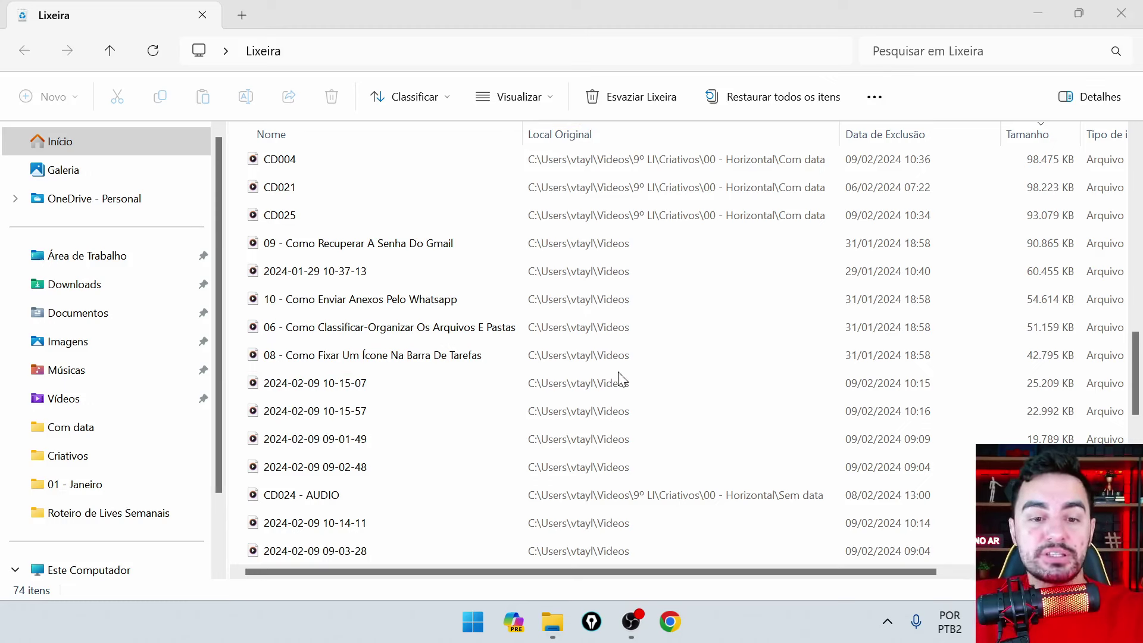
Step: Restore the deleted Word document História do Rio de Janeiro to its original location
{"action": "scroll", "coordinate": [621, 379], "scroll_direction": "down", "scroll_amount": 4}
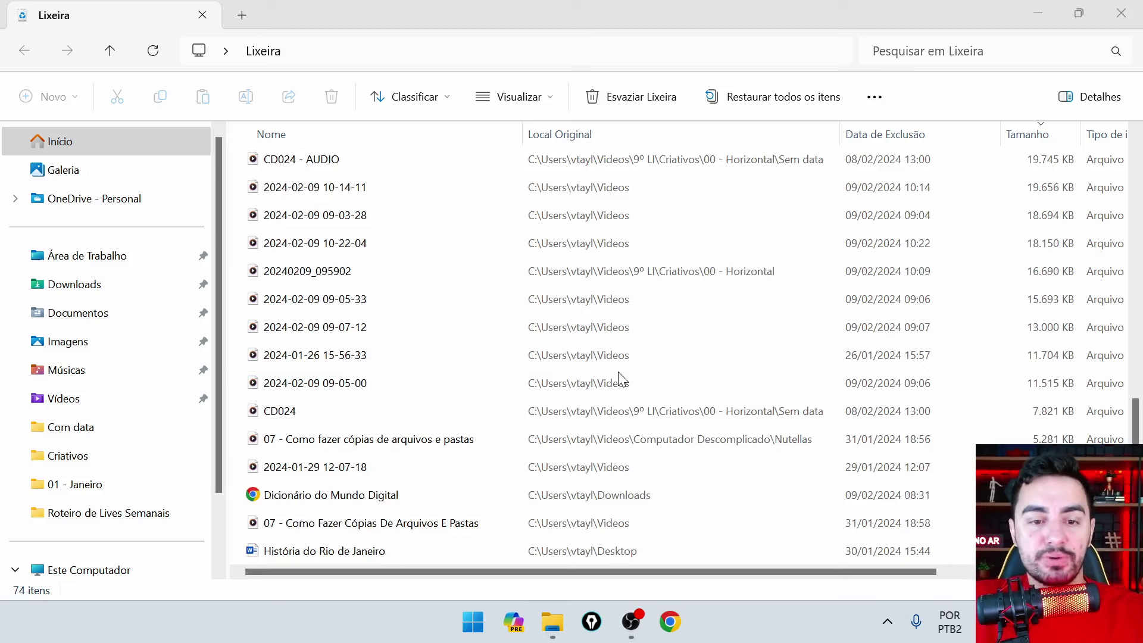
{"action": "scroll", "coordinate": [621, 379], "scroll_direction": "down", "scroll_amount": 2}
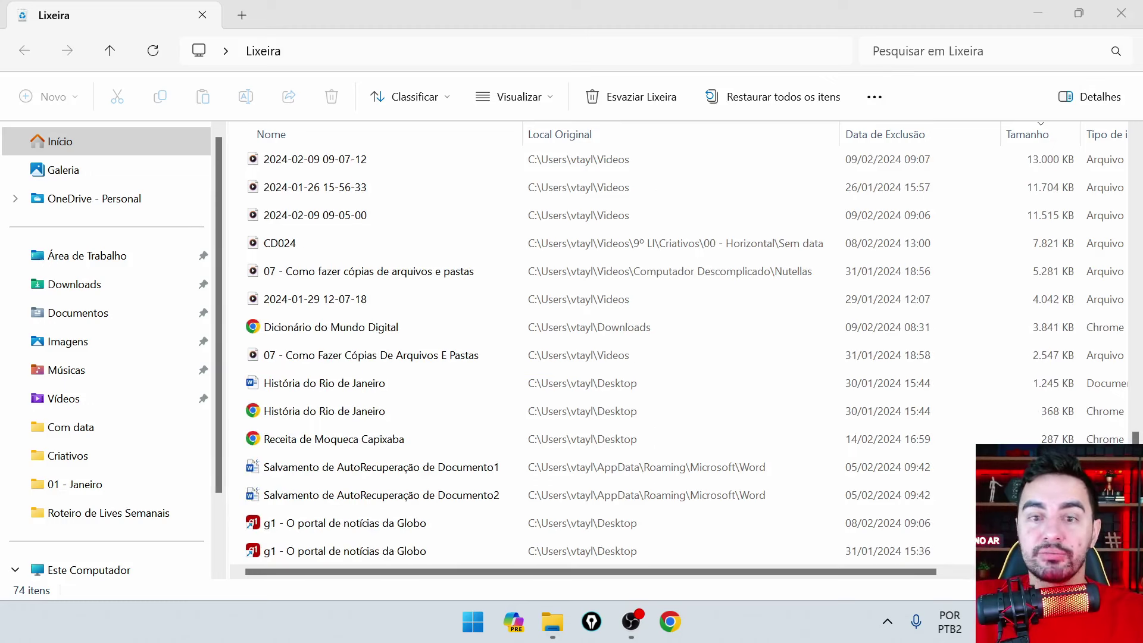
{"action": "mouse_move", "coordinate": [236, 394]}
{"action": "left_mouse_down"}
{"action": "mouse_move", "coordinate": [655, 397]}
{"action": "mouse_move", "coordinate": [654, 358]}
{"action": "mouse_move", "coordinate": [235, 364]}
{"action": "mouse_move", "coordinate": [238, 395]}
{"action": "left_mouse_up"}
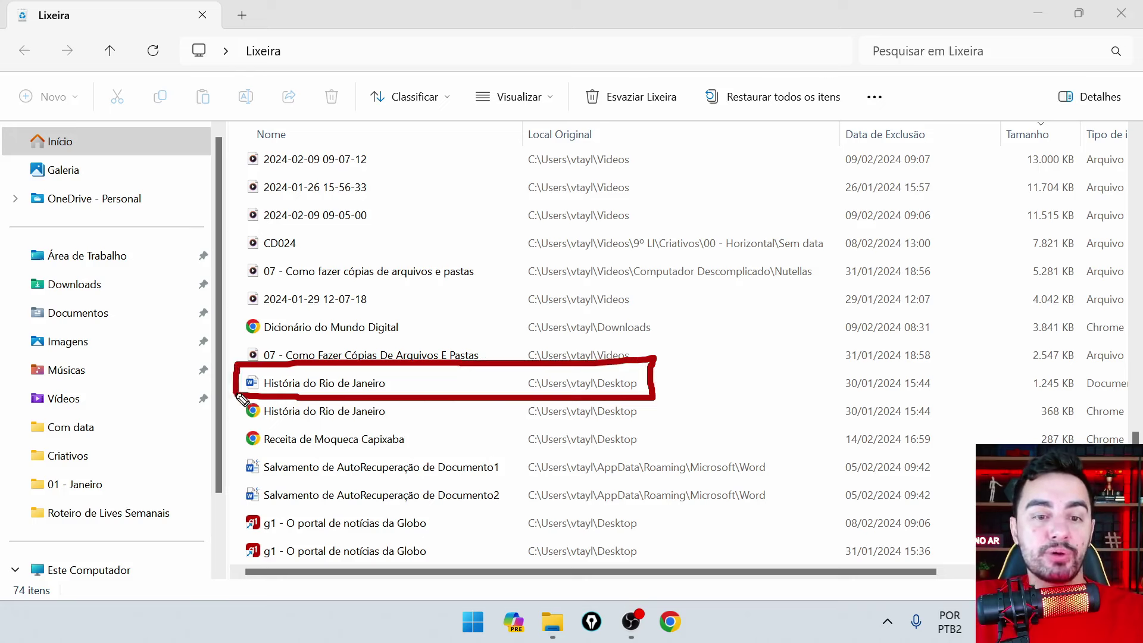
{"action": "left_click_drag", "start_coordinate": [416, 387], "coordinate": [412, 386]}
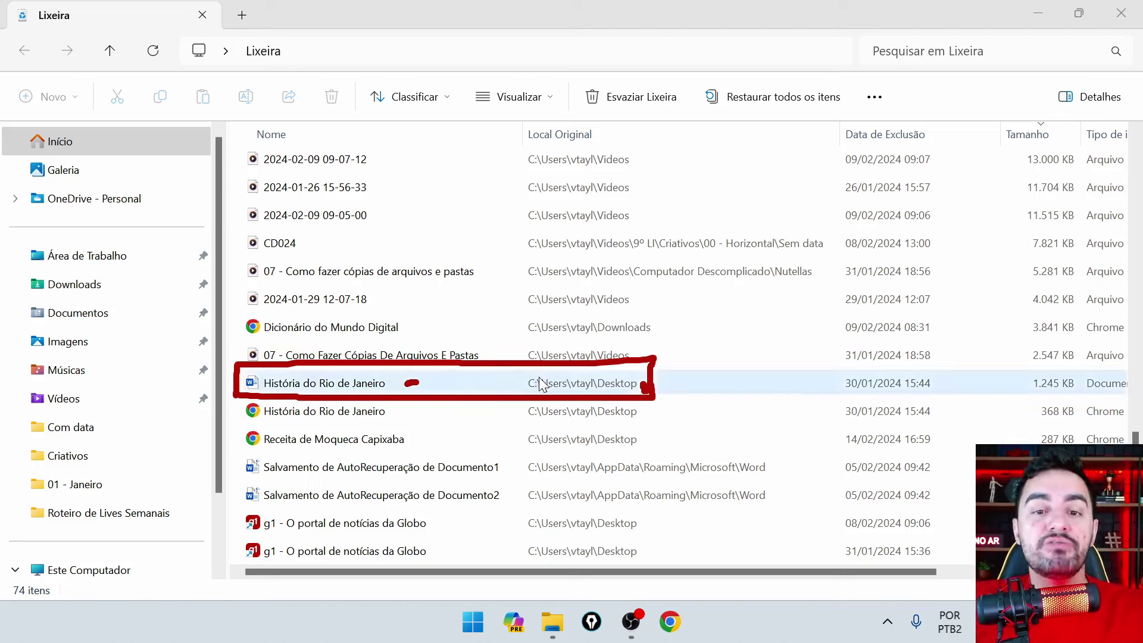
{"action": "right_click", "coordinate": [360, 384]}
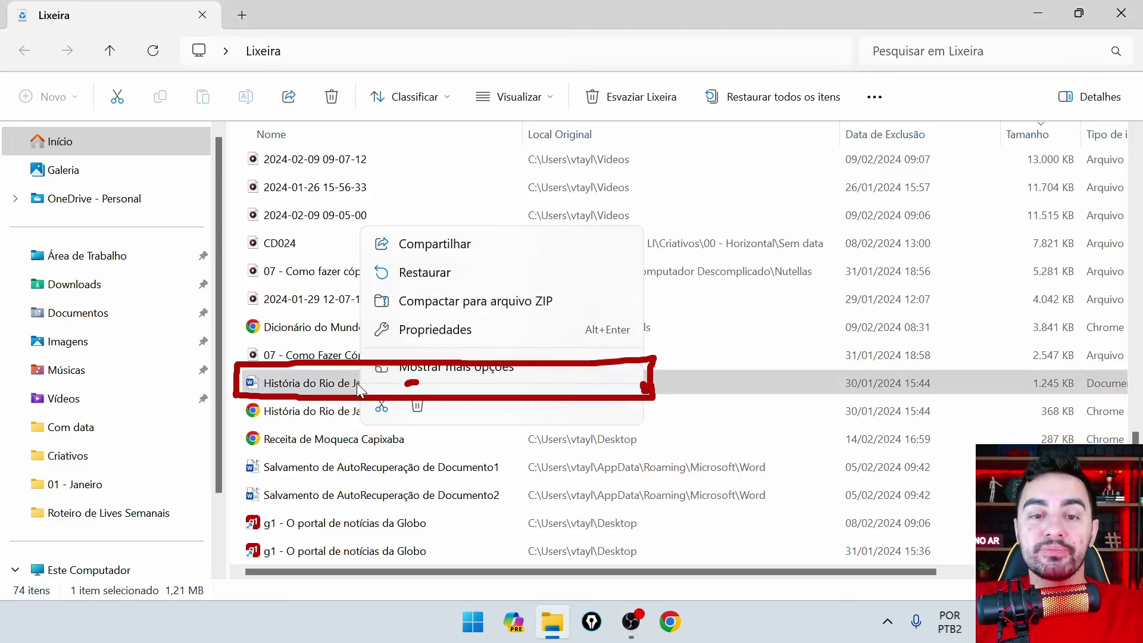
{"action": "left_click", "coordinate": [415, 275]}
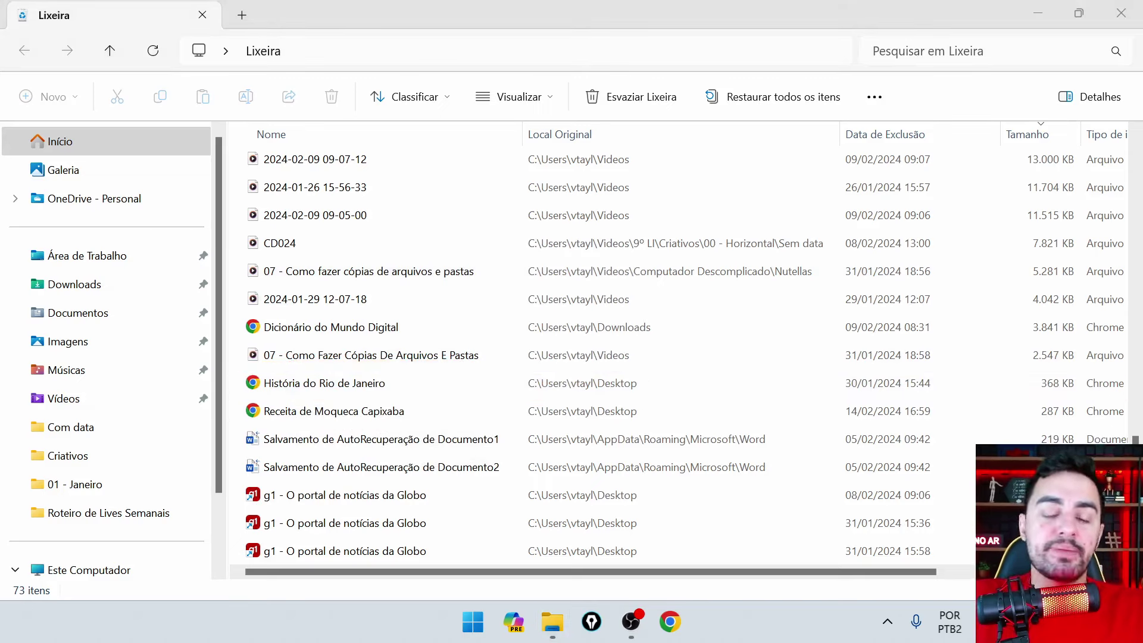
Step: Close the Recycle Bin window and check the desktop for the Pasta 01 folder and the História do Rio de Janeiro document
{"action": "left_click", "coordinate": [1121, 13]}
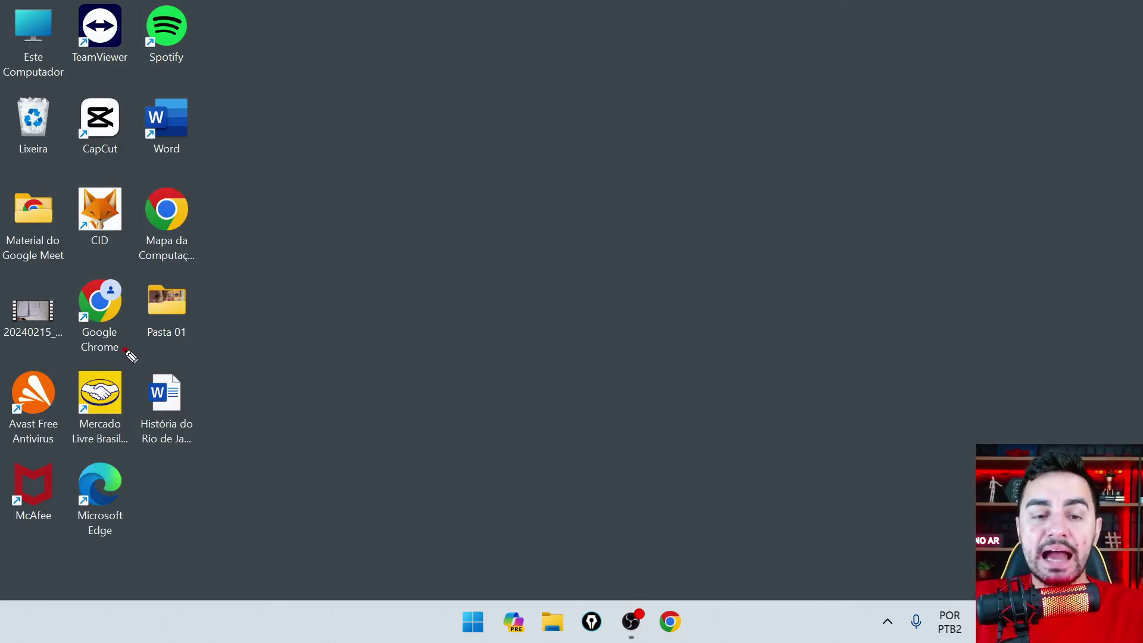
{"action": "mouse_move", "coordinate": [122, 350]}
{"action": "left_mouse_down"}
{"action": "mouse_move", "coordinate": [223, 339]}
{"action": "mouse_move", "coordinate": [156, 269]}
{"action": "mouse_move", "coordinate": [132, 351]}
{"action": "left_mouse_up"}
{"action": "mouse_move", "coordinate": [488, 299]}
{"action": "left_mouse_down"}
{"action": "mouse_move", "coordinate": [278, 319]}
{"action": "mouse_move", "coordinate": [257, 296]}
{"action": "mouse_move", "coordinate": [225, 319]}
{"action": "mouse_move", "coordinate": [261, 294]}
{"action": "left_mouse_up"}
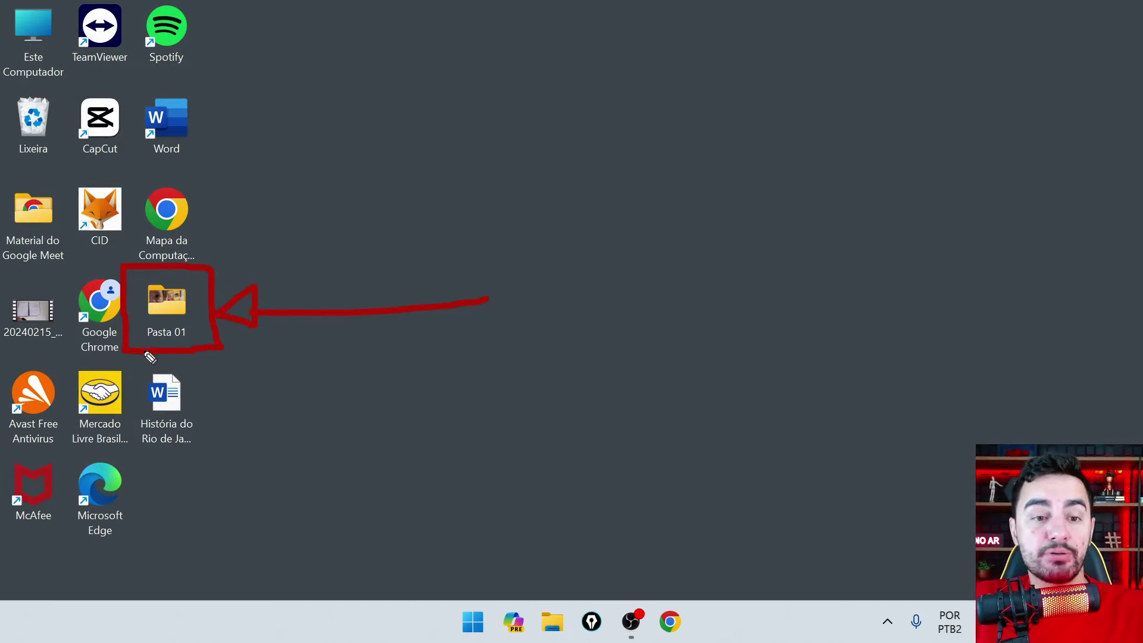
{"action": "mouse_move", "coordinate": [131, 354]}
{"action": "left_mouse_down"}
{"action": "mouse_move", "coordinate": [126, 449]}
{"action": "mouse_move", "coordinate": [189, 468]}
{"action": "mouse_move", "coordinate": [227, 347]}
{"action": "left_mouse_up"}
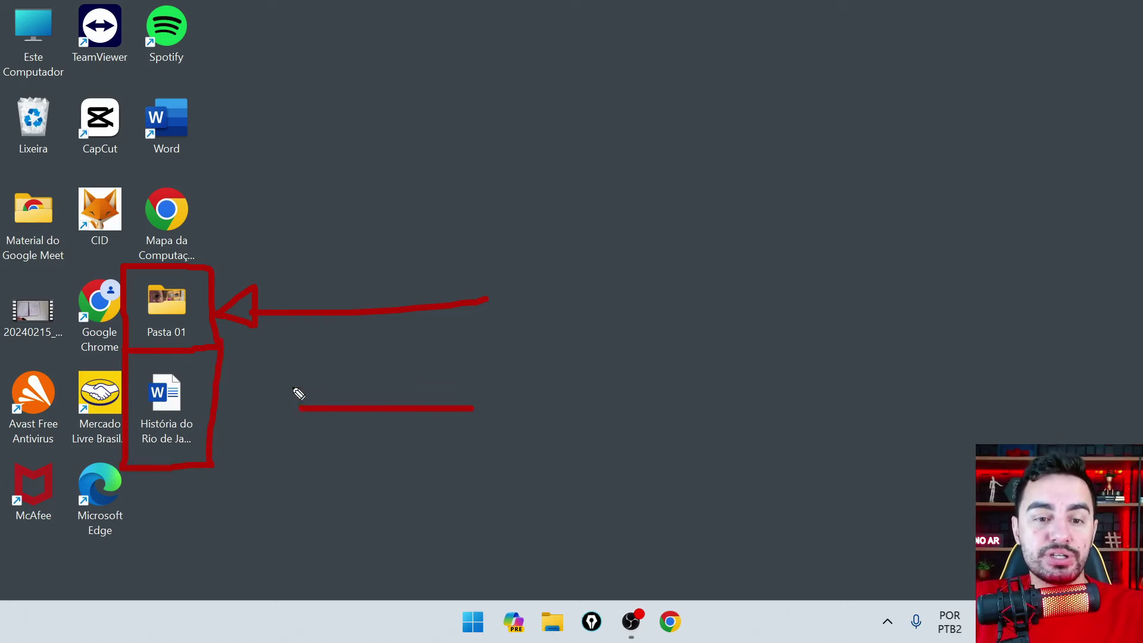
{"action": "mouse_move", "coordinate": [293, 387]}
{"action": "left_mouse_down"}
{"action": "mouse_move", "coordinate": [296, 434]}
{"action": "mouse_move", "coordinate": [293, 384]}
{"action": "left_mouse_up"}
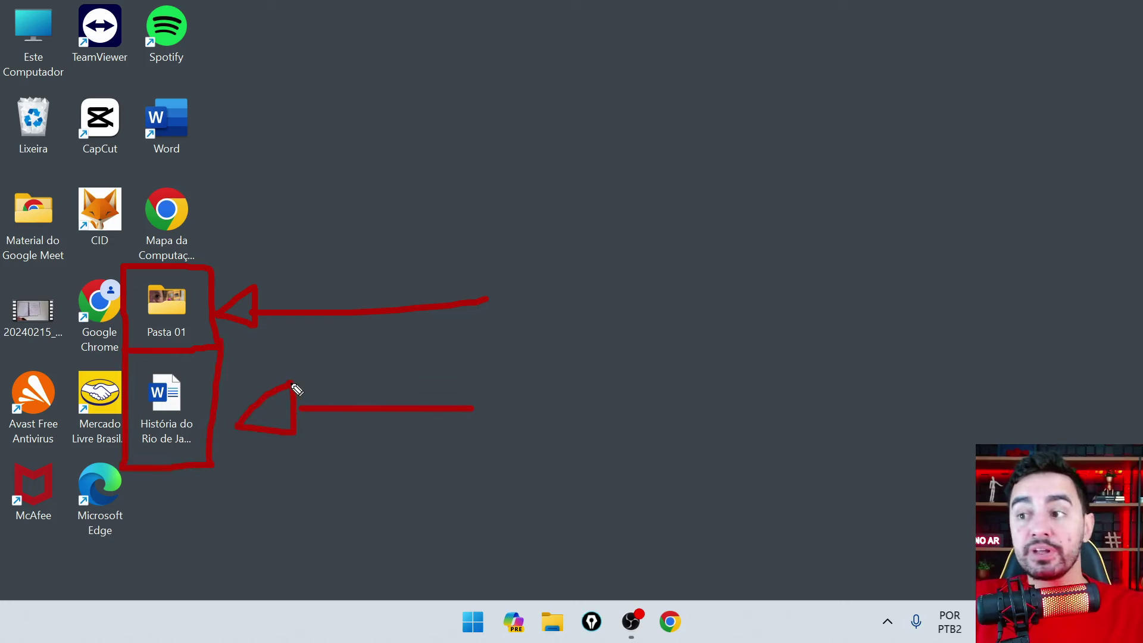